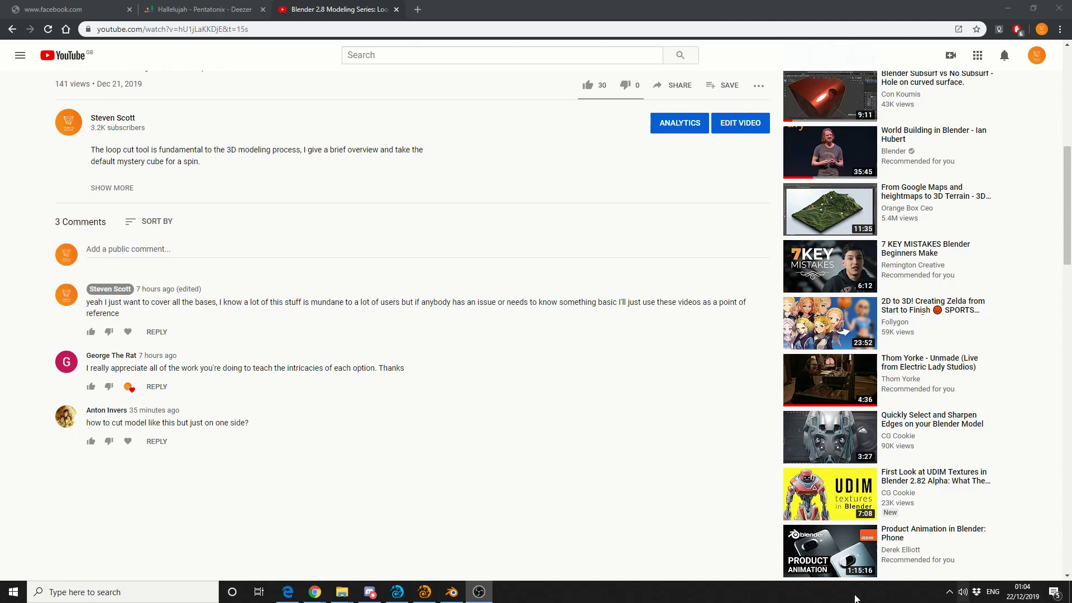
# Add a loop cut around the middle of the cube with the Loop Cut tool
pyautogui.click(451, 592)
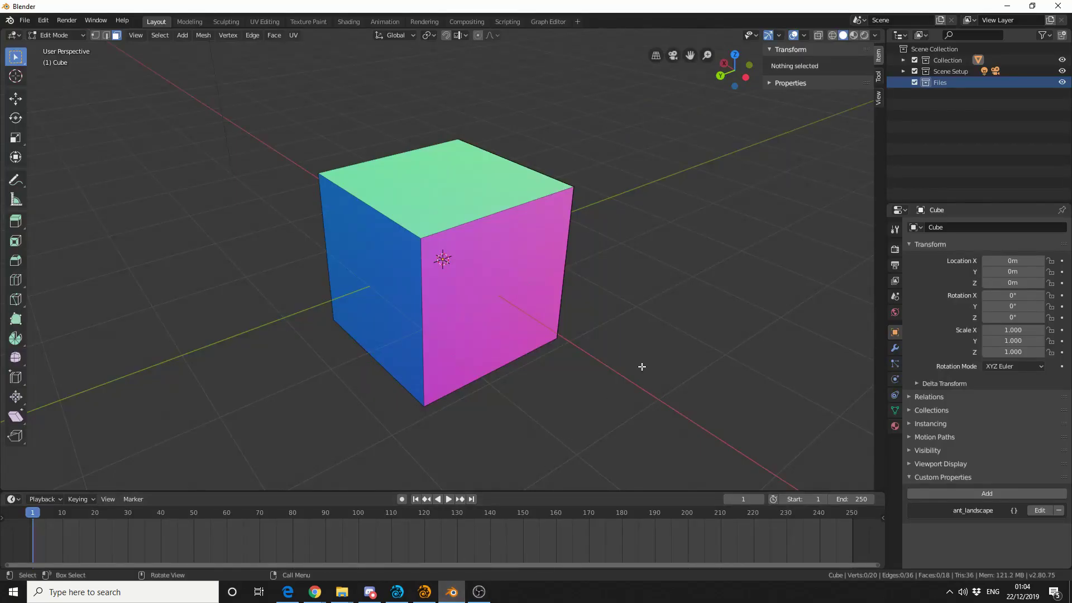
pyautogui.moveTo(663, 371)
pyautogui.mouseDown(button='middle')
pyautogui.moveTo(516, 395)
pyautogui.moveTo(376, 343)
pyautogui.mouseUp(button='middle')
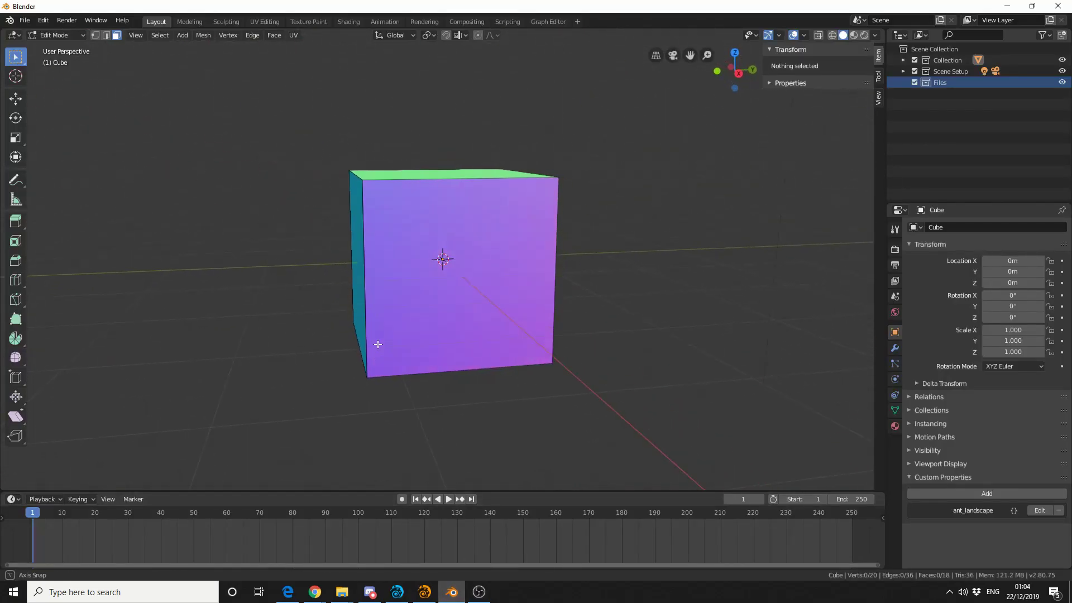
pyautogui.click(15, 281)
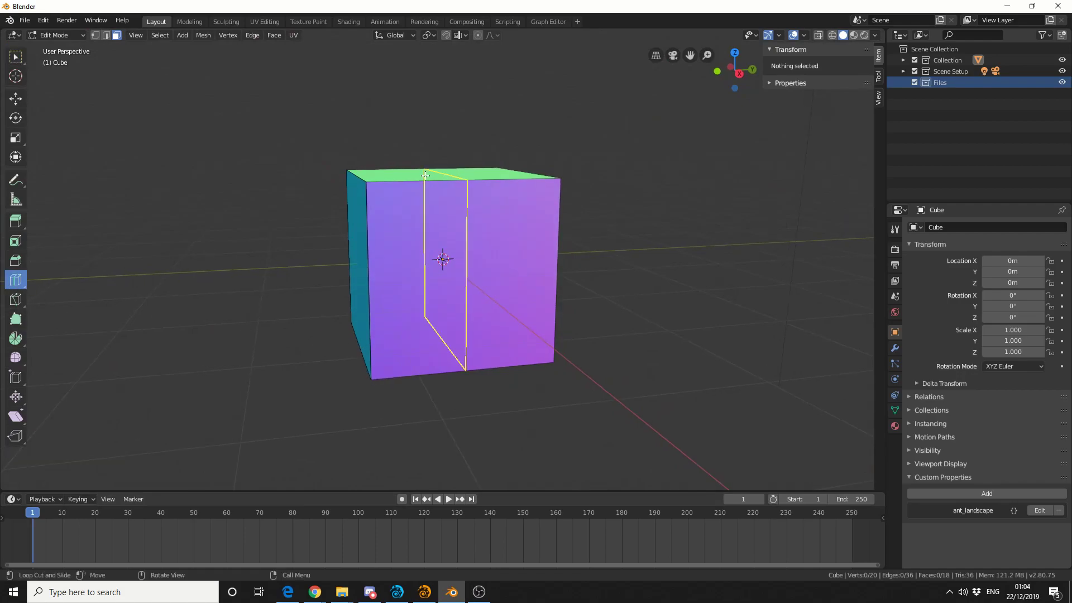
pyautogui.click(443, 259)
pyautogui.moveTo(649, 386); pyautogui.dragTo(712, 409, button='middle')
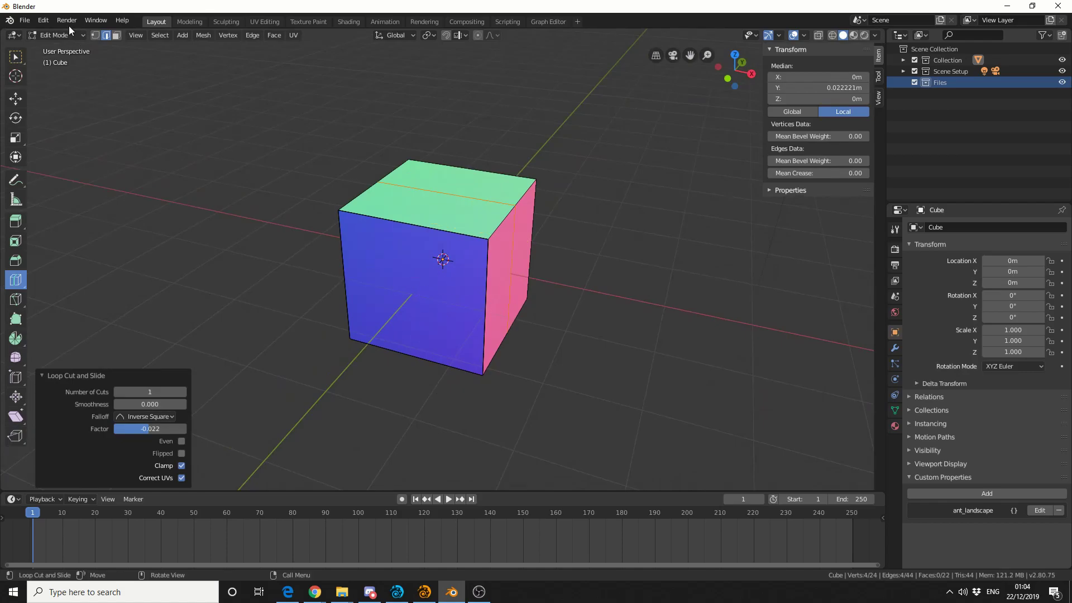
# Select the cube's pink side face in face select mode using Select Box
pyautogui.click(116, 36)
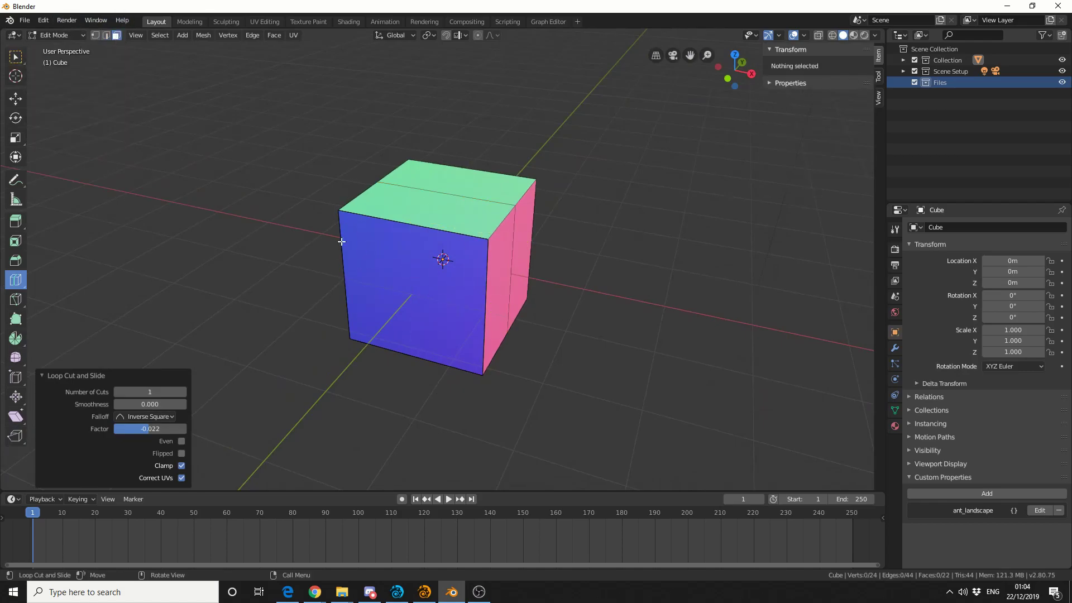
pyautogui.click(16, 56)
pyautogui.click(479, 362)
pyautogui.moveTo(479, 361); pyautogui.dragTo(568, 390, button='middle')
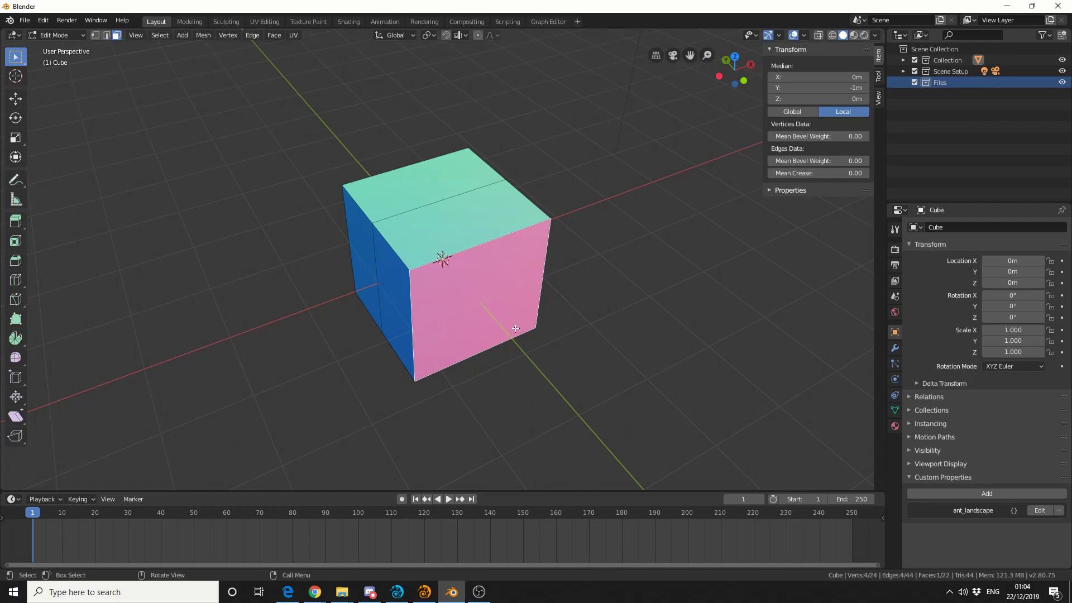
# Hide all faces but the pink one, loop cut it vertically, then reveal everything
pyautogui.press('a')
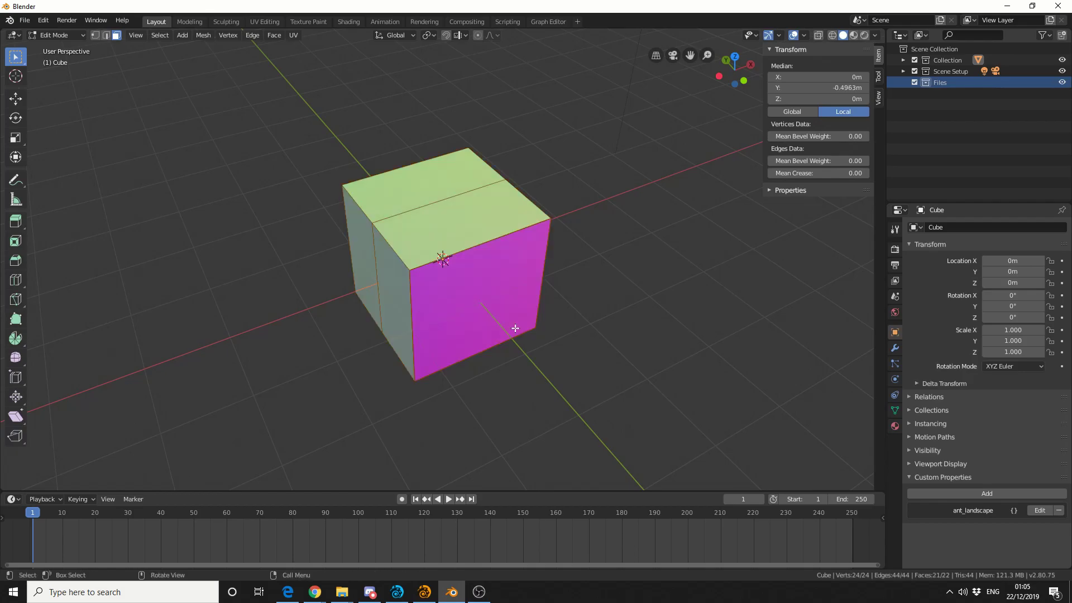
pyautogui.press('h')
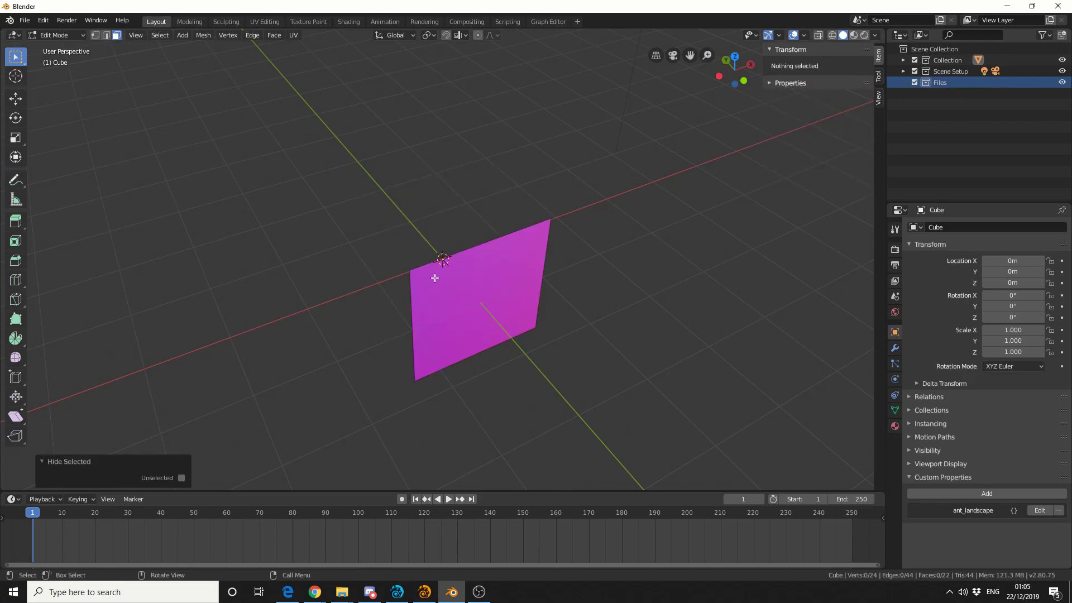
pyautogui.click(16, 280)
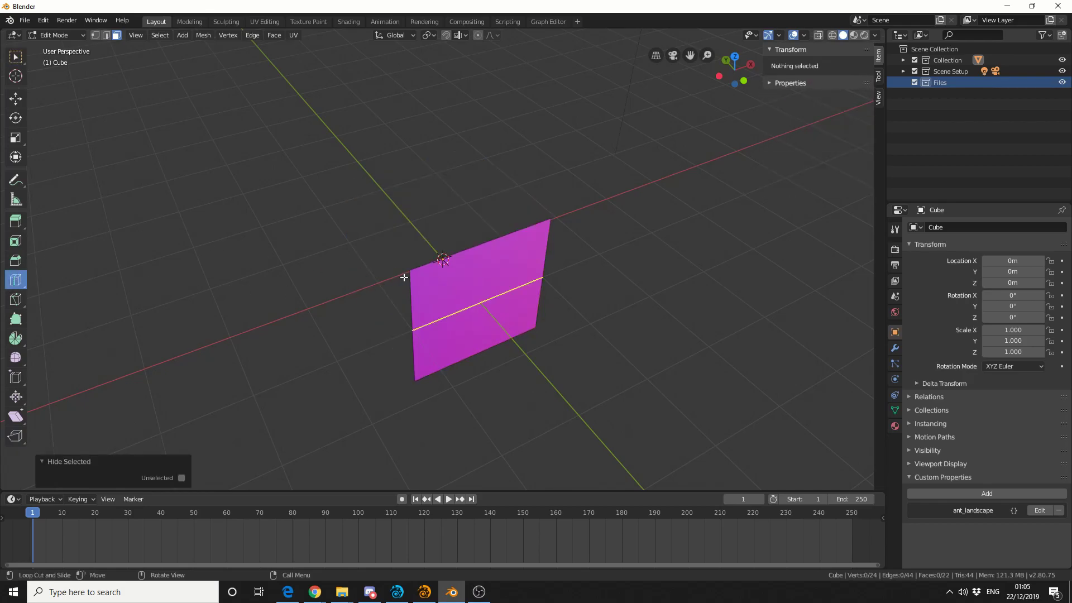
pyautogui.click(485, 265)
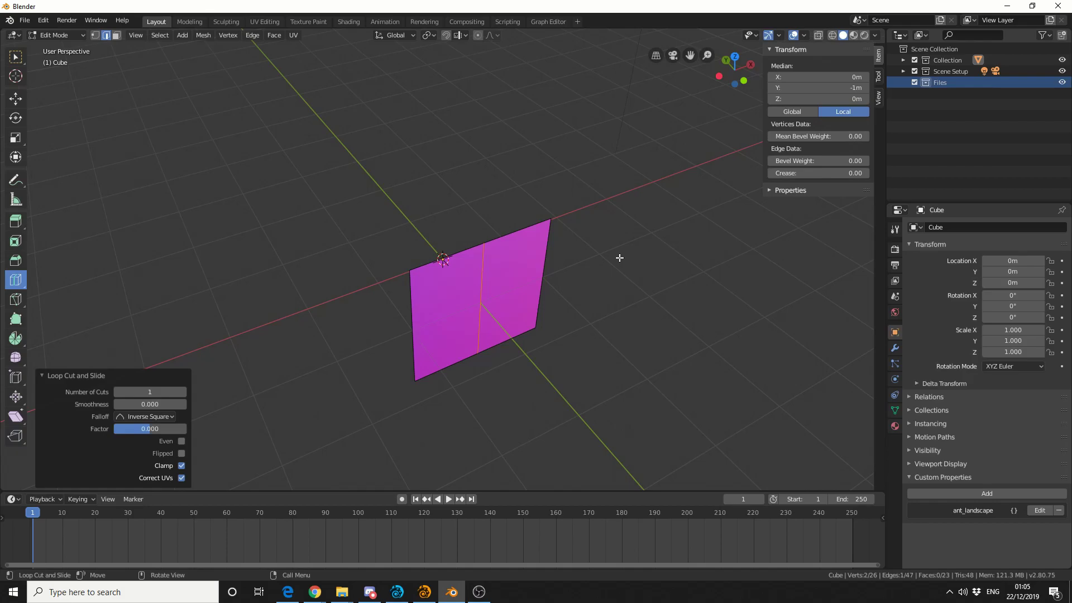
pyautogui.hotkey('alt', 'h')
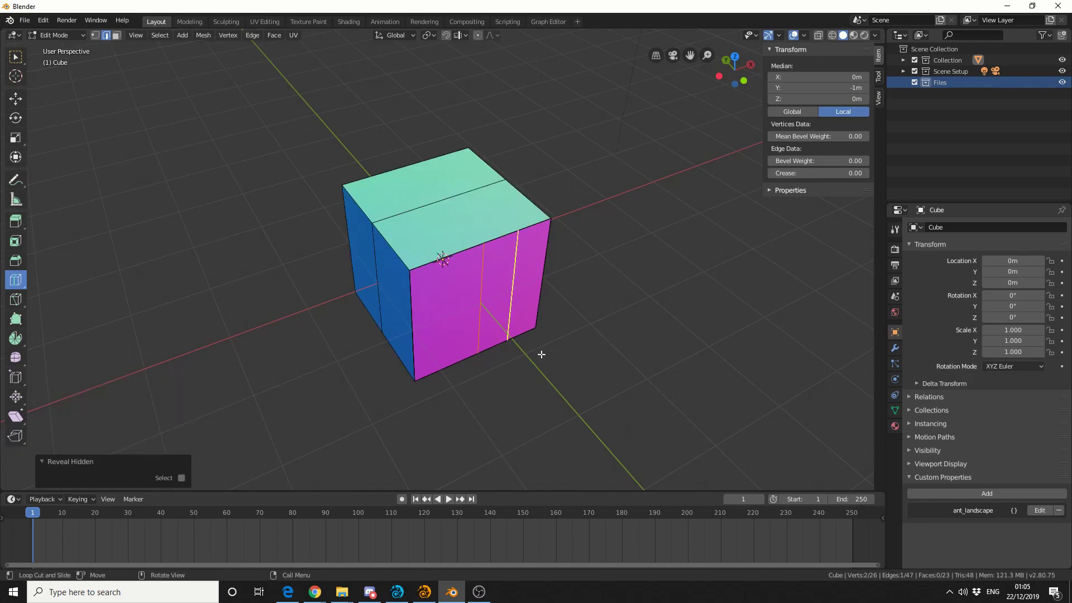
pyautogui.moveTo(590, 355); pyautogui.dragTo(638, 323, button='middle')
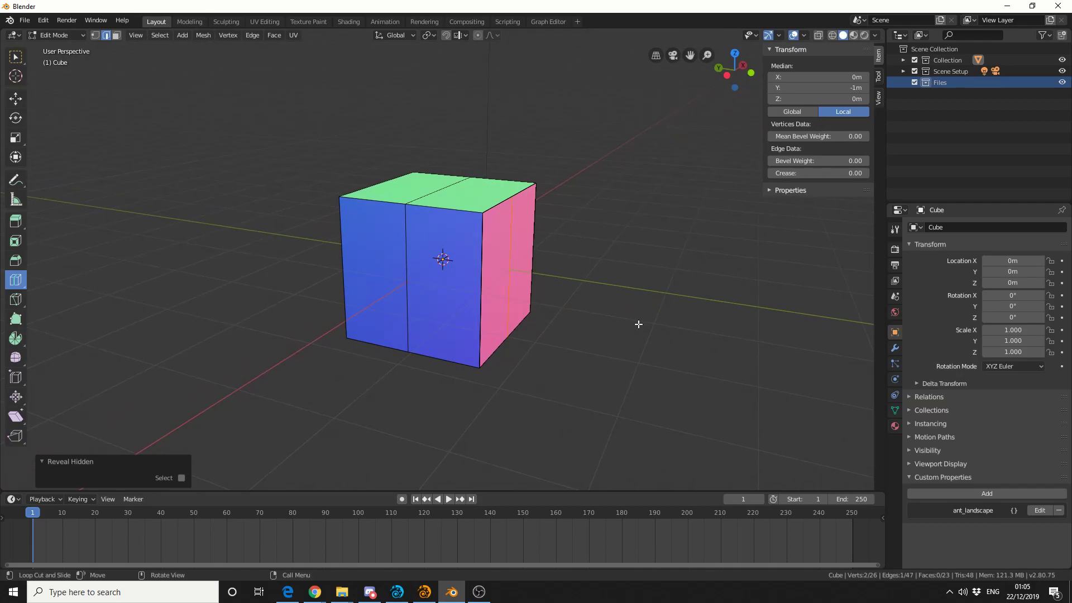
# With the purple face frontal, knife a vertical cut from its top to bottom edge
pyautogui.moveTo(639, 324)
pyautogui.mouseDown(button='middle')
pyautogui.moveTo(628, 402)
pyautogui.moveTo(754, 402)
pyautogui.mouseUp(button='middle')
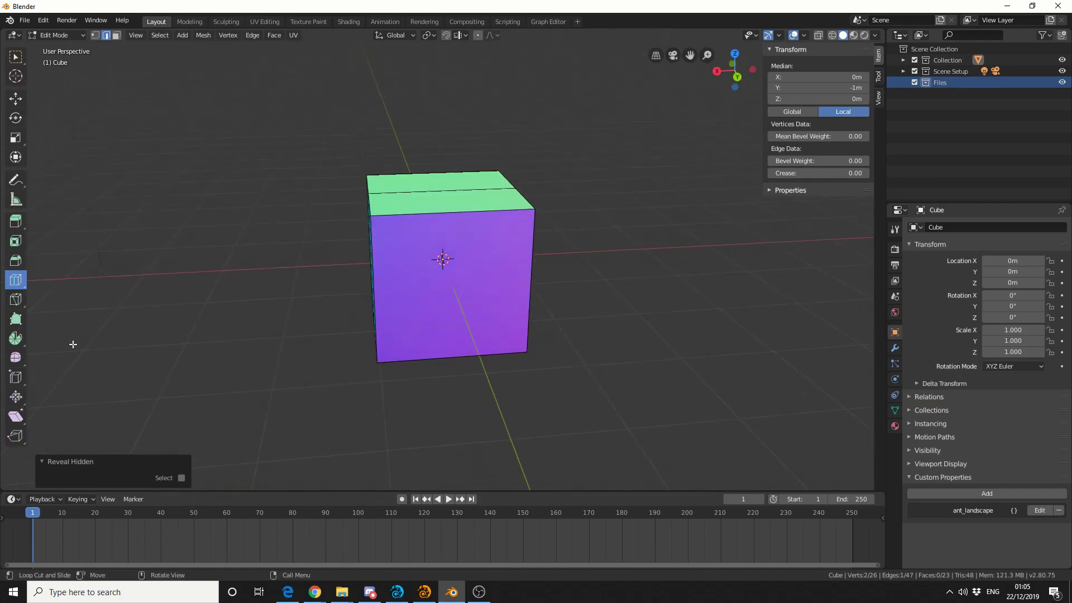
pyautogui.click(16, 301)
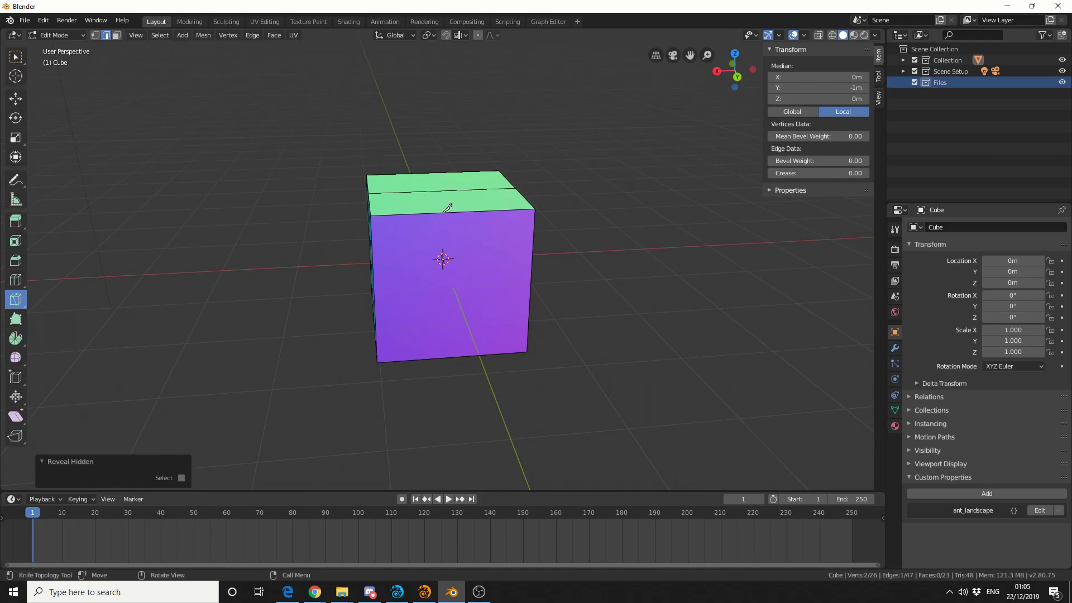
pyautogui.click(446, 212)
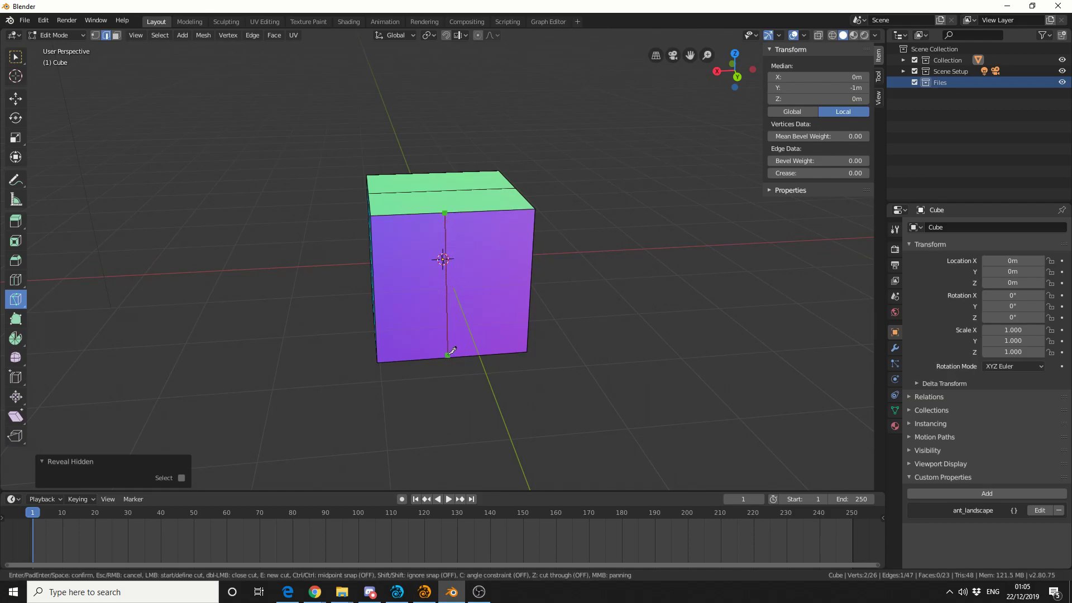
pyautogui.press('Return')
pyautogui.moveTo(451, 355); pyautogui.dragTo(203, 195, button='middle')
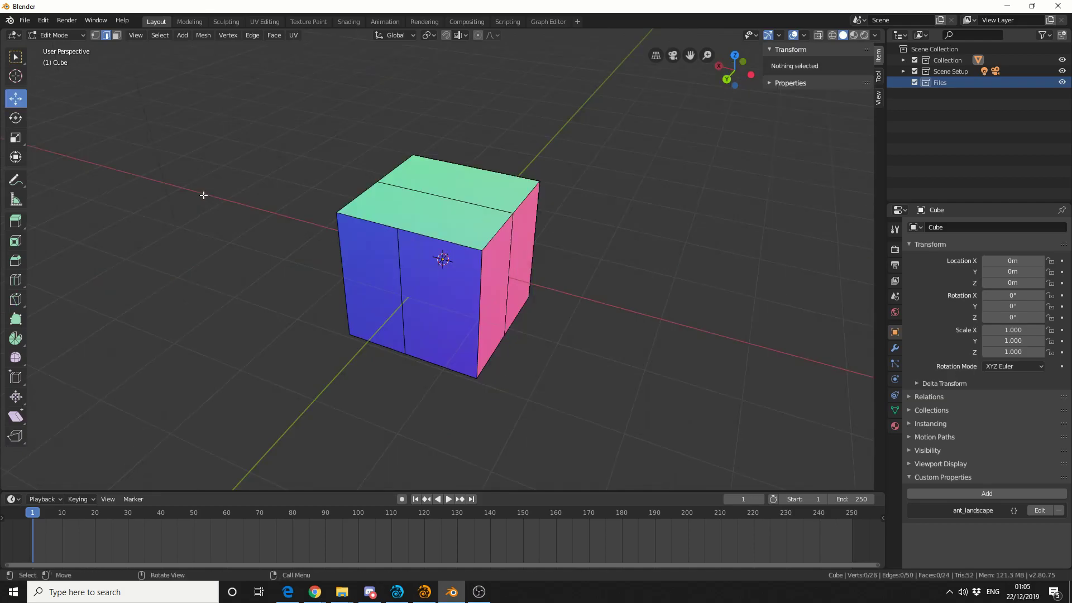